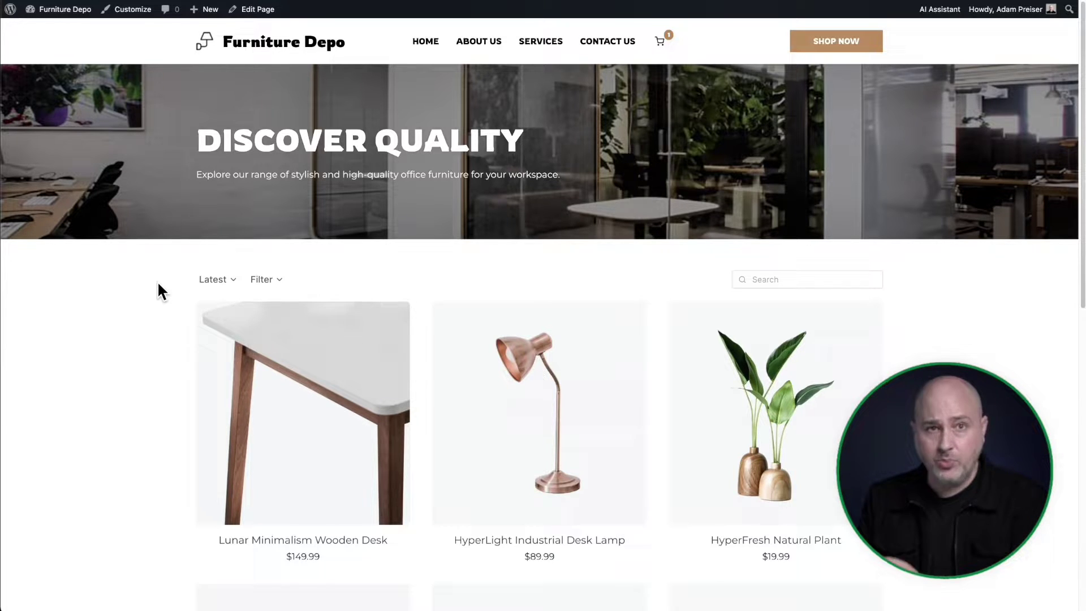
- Scroll the storefront and the Lunar Minimalism Wooden Desk listing to review its Size and Color options
scroll(158, 284, "down", 3)
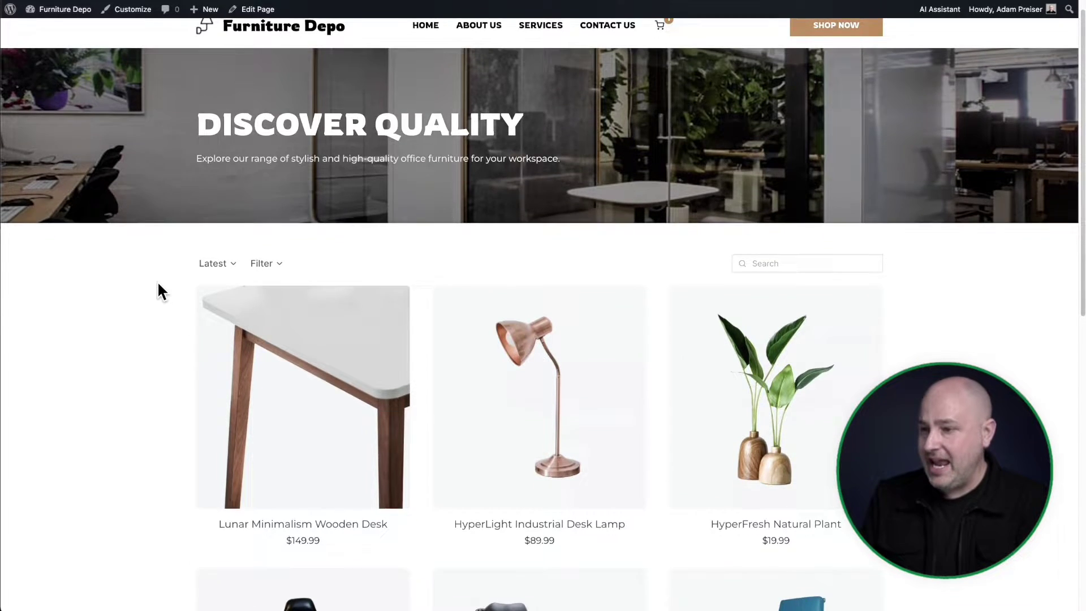
scroll(158, 285, "down", 10)
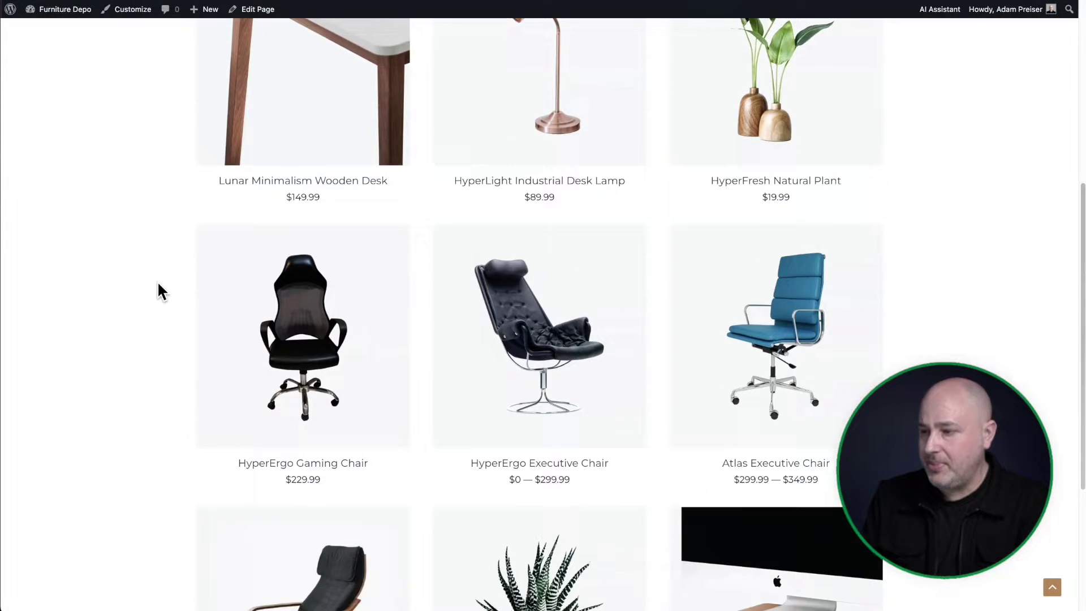
scroll(157, 285, "up", 12)
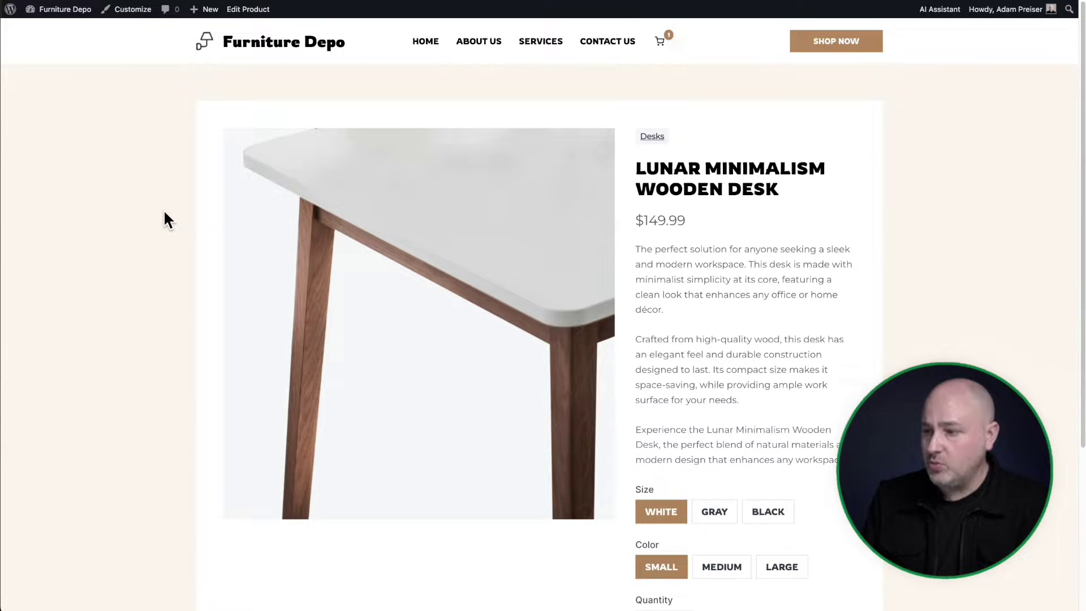
scroll(552, 249, "down", 4)
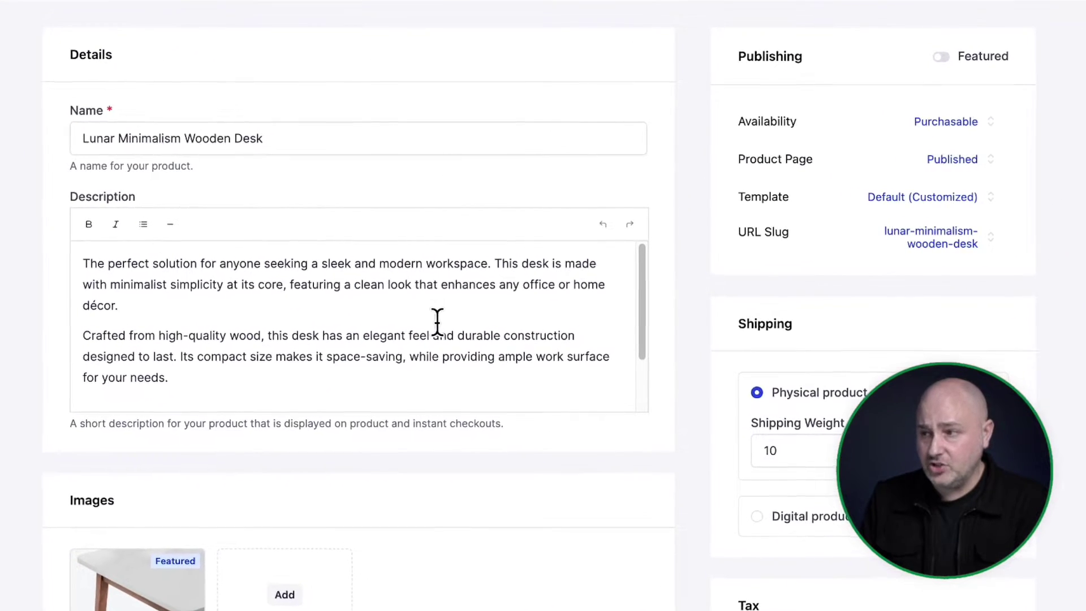
- Scroll through the desk's Edit Product page to the variants table and back up to Inventory
scroll(436, 323, "down", 2)
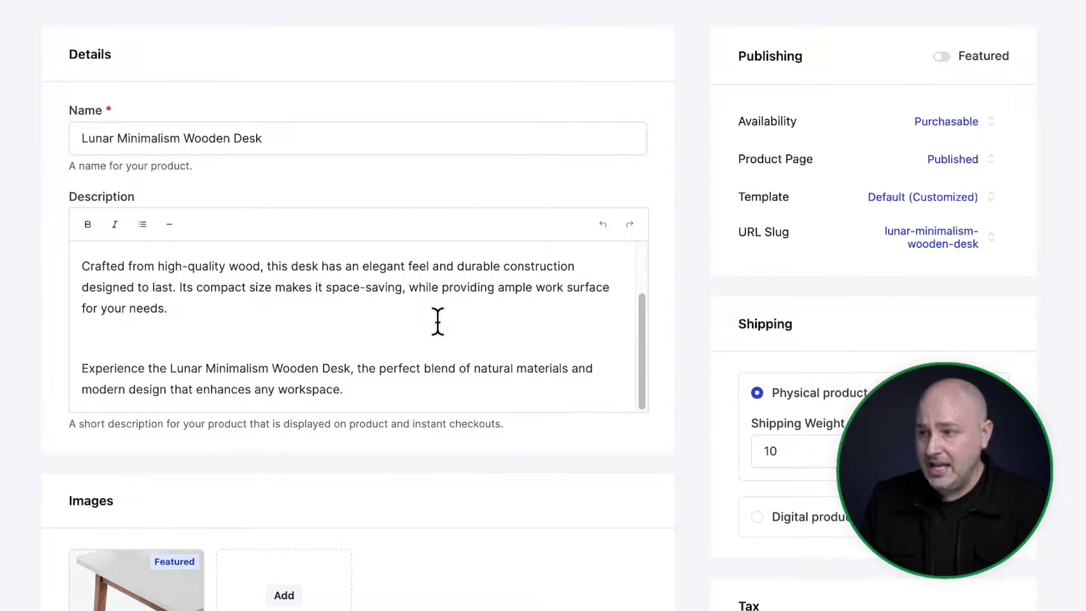
scroll(715, 307, "down", 2)
scroll(715, 307, "down", 1)
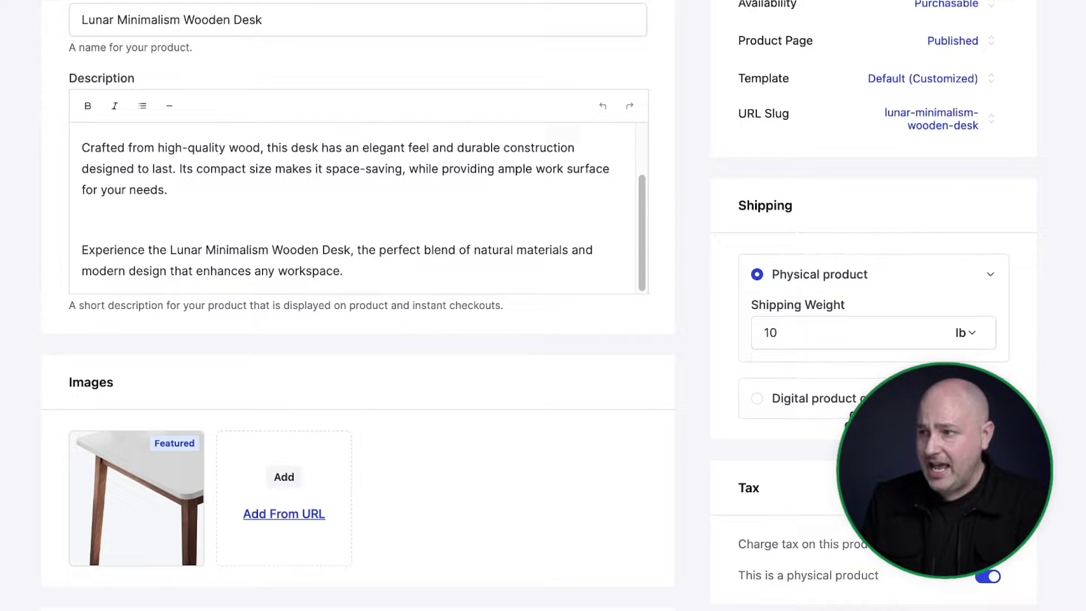
left_click(758, 399)
scroll(699, 390, "down", 4)
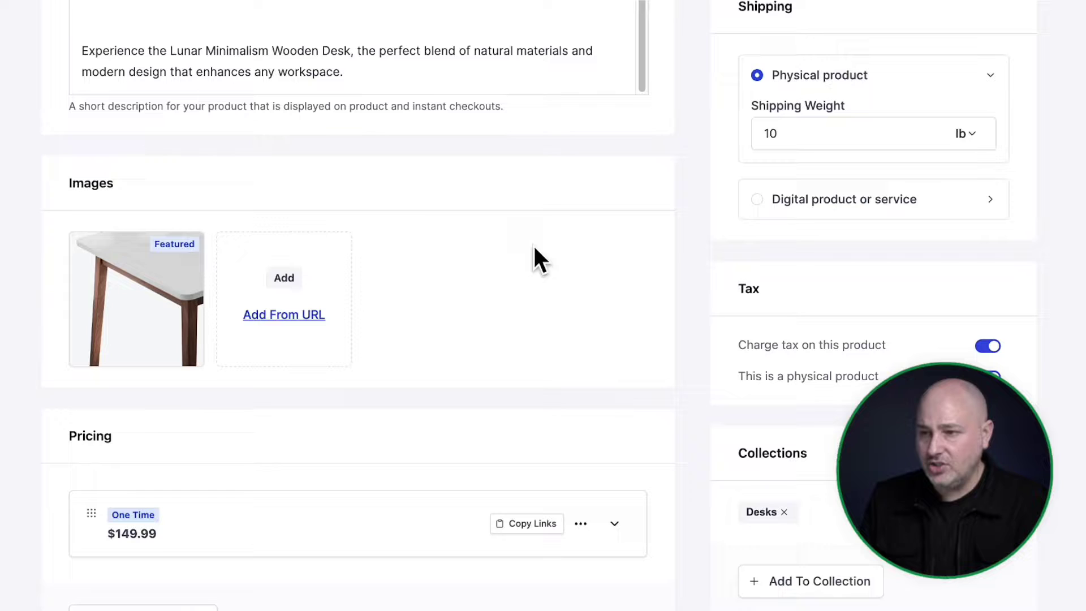
scroll(568, 308, "down", 6)
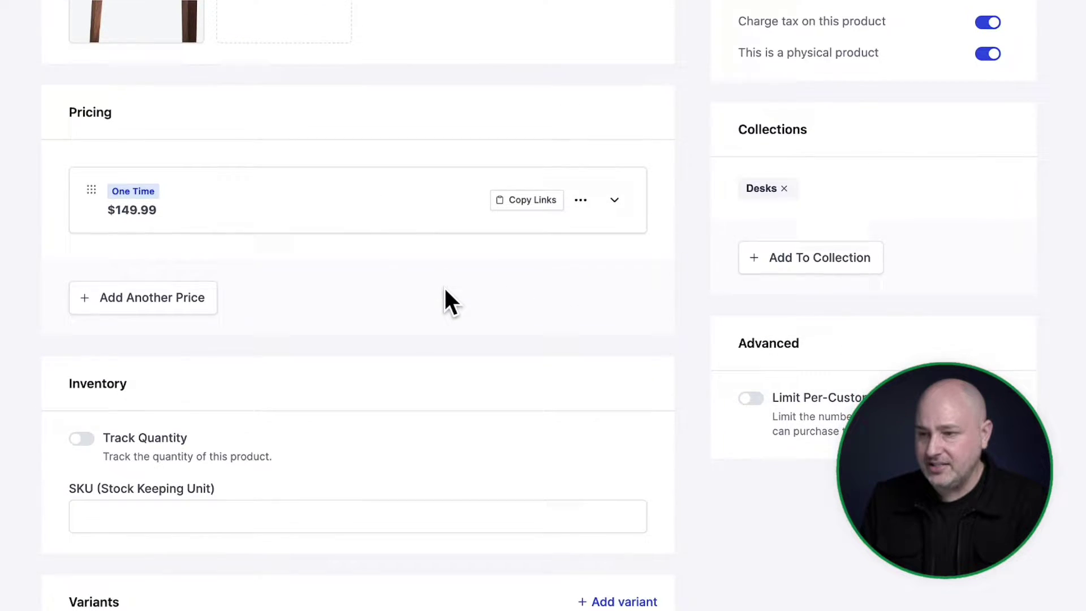
scroll(445, 294, "down", 3)
scroll(445, 291, "down", 4)
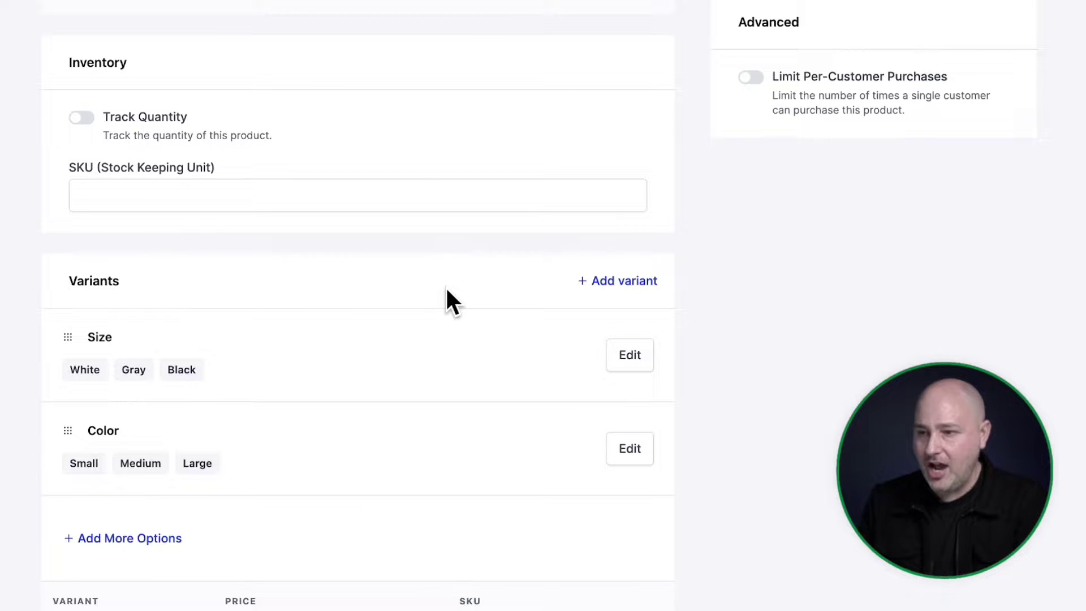
scroll(446, 289, "down", 4)
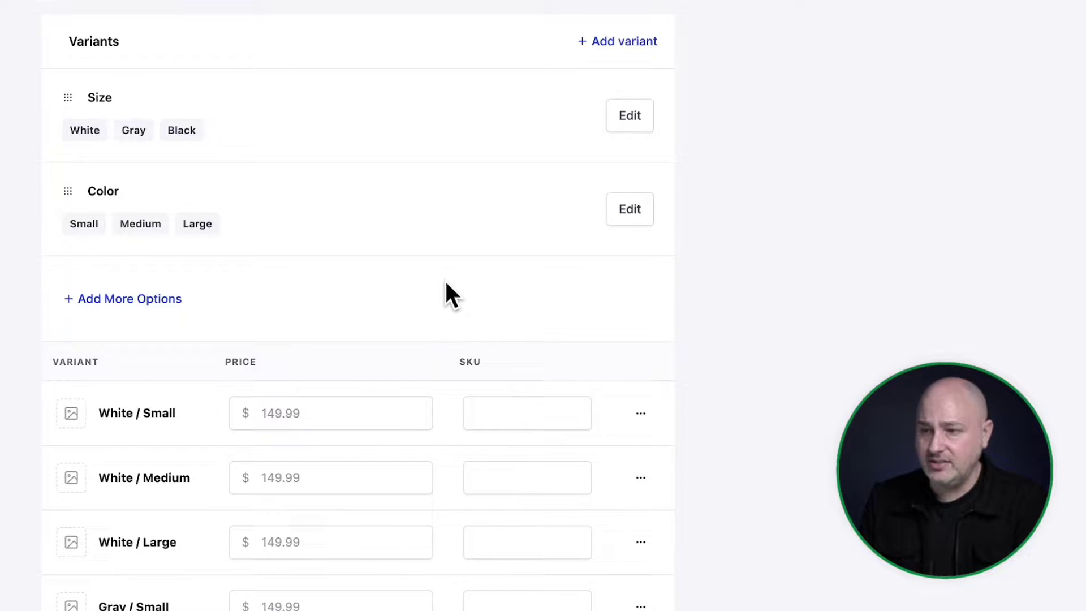
scroll(445, 282, "down", 5)
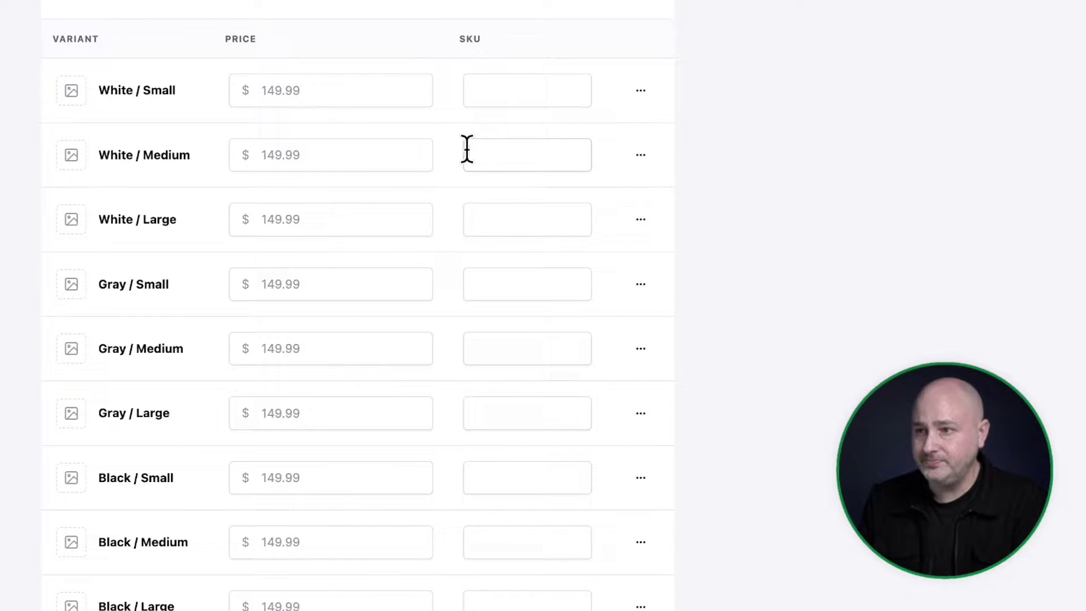
scroll(465, 152, "up", 1)
scroll(464, 150, "up", 6)
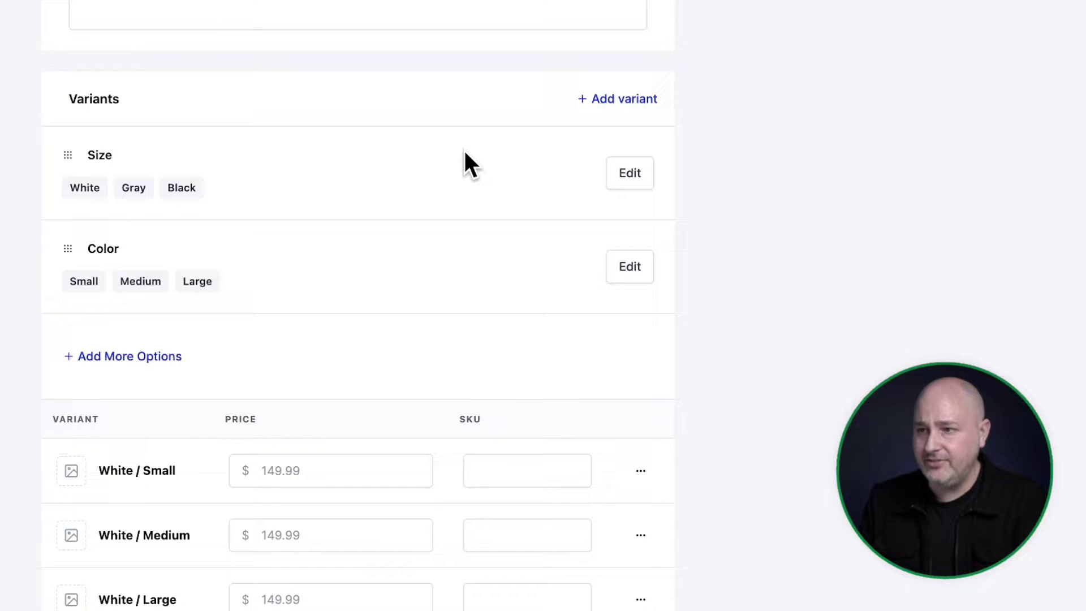
scroll(464, 152, "up", 5)
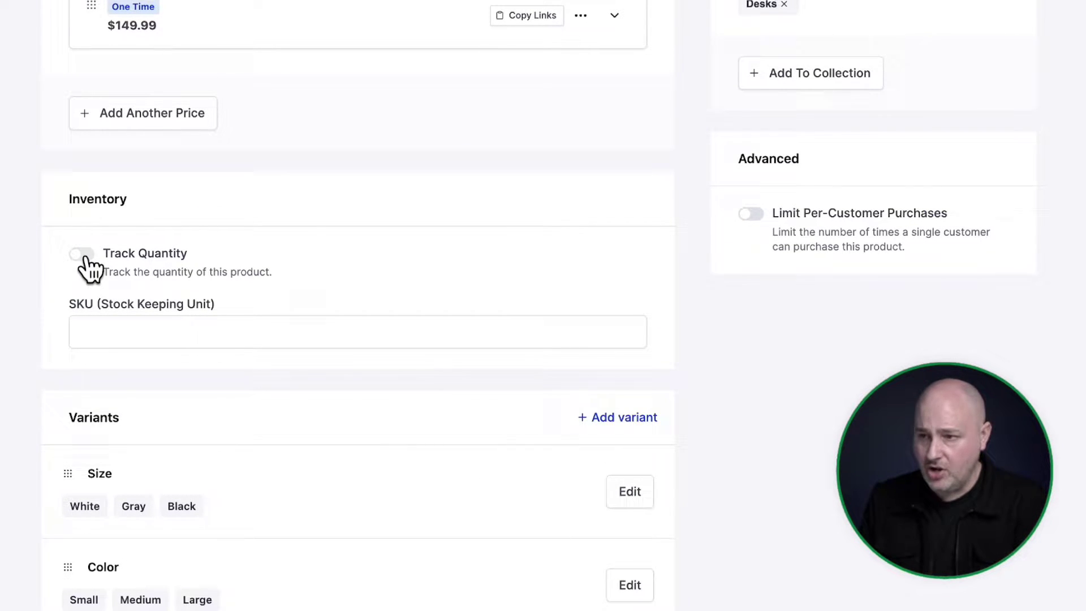
- Switch on Track Quantity so each desk variant lists its available stock
left_click(82, 255)
scroll(405, 248, "down", 10)
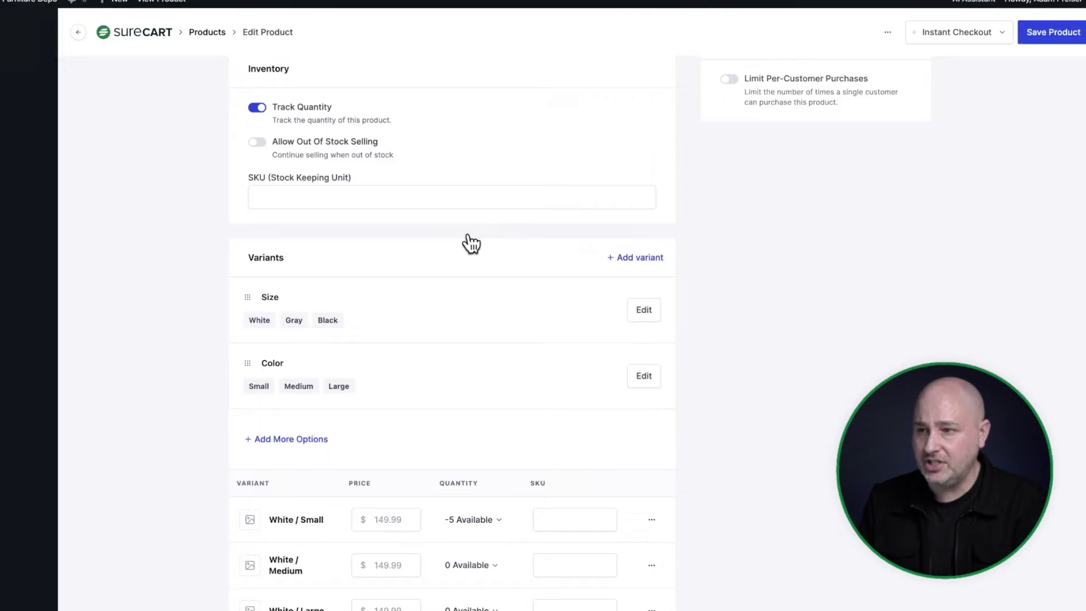
scroll(476, 240, "up", 10)
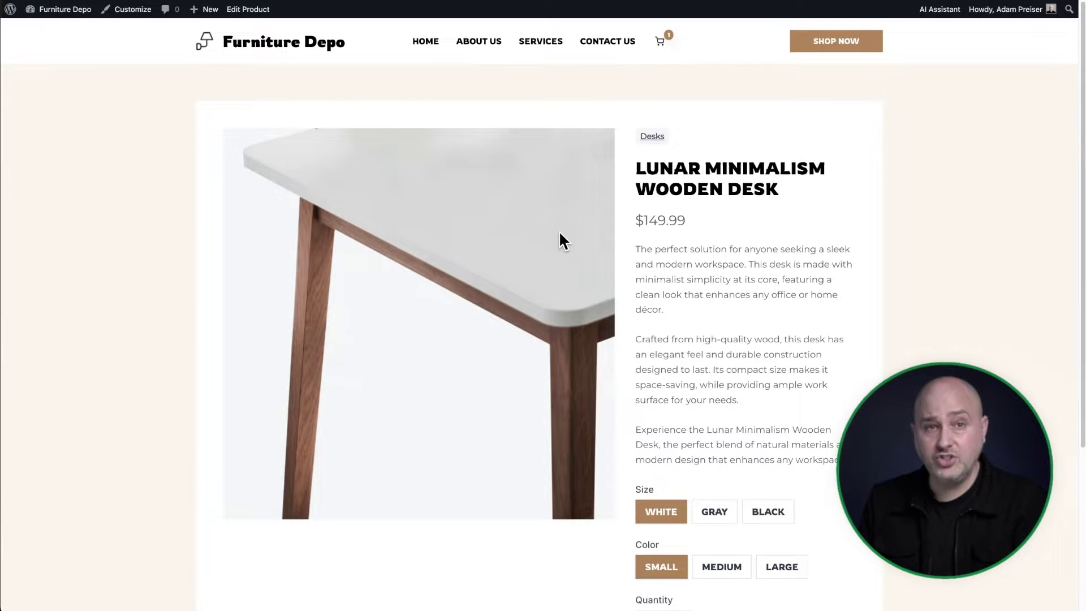
- Take the desk from the cart to checkout, showing the $160.86 total with estimated tax
left_click(665, 41)
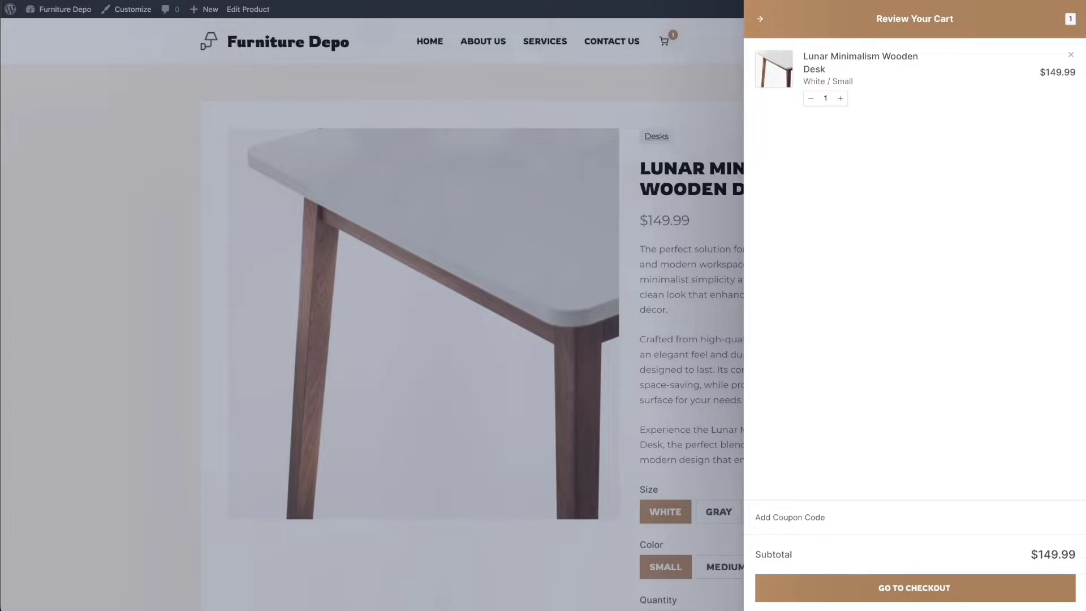
left_click(320, 1)
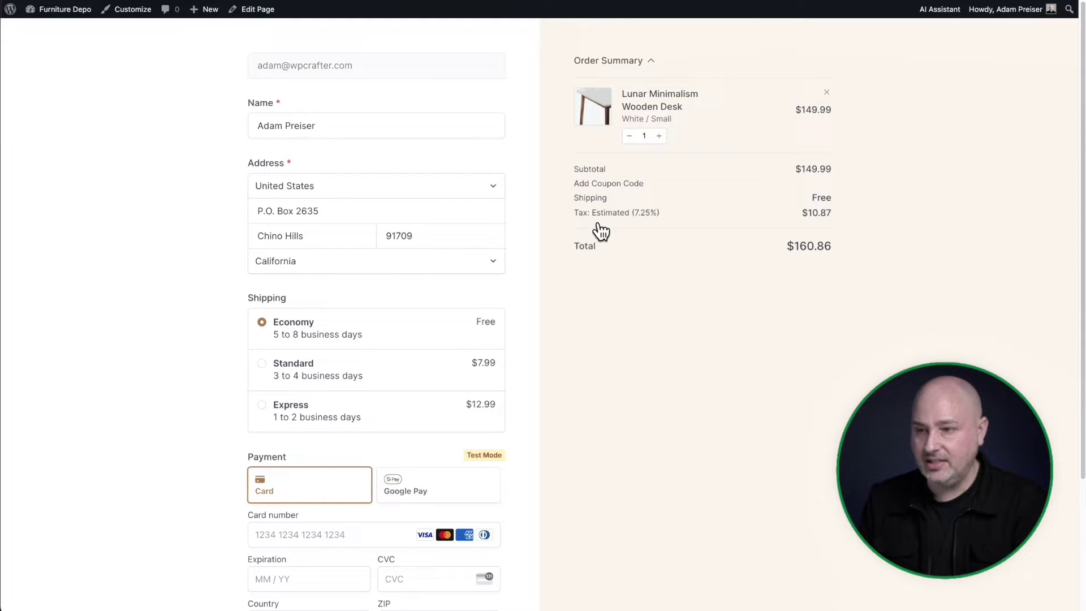
scroll(597, 233, "down", 3)
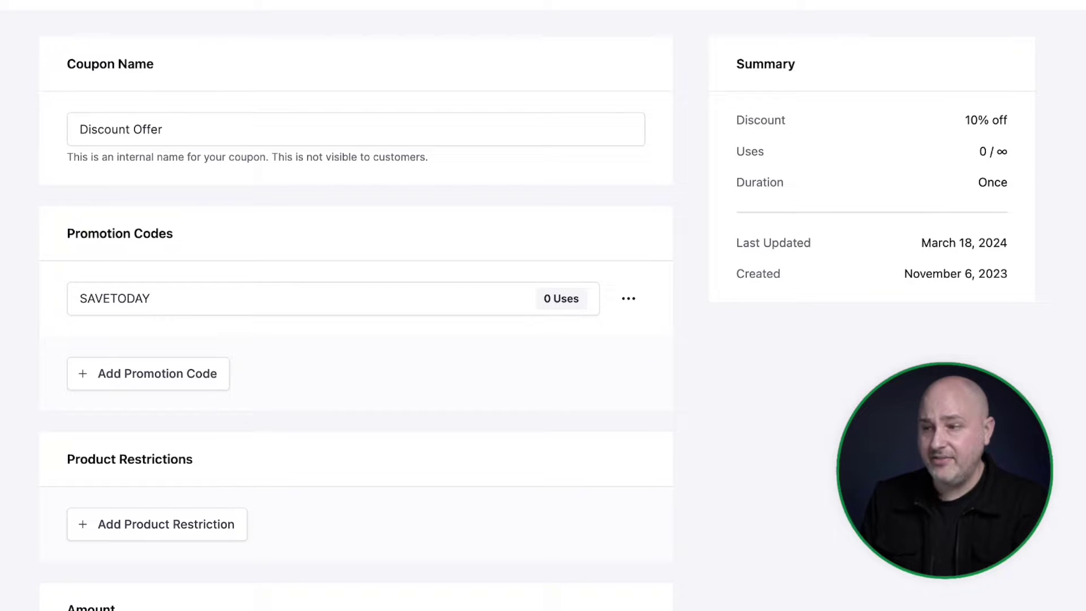
- Review the coupon's 10% percentage discount, keep its duration as Once, and view its redemption limits
scroll(19, 176, "down", 6)
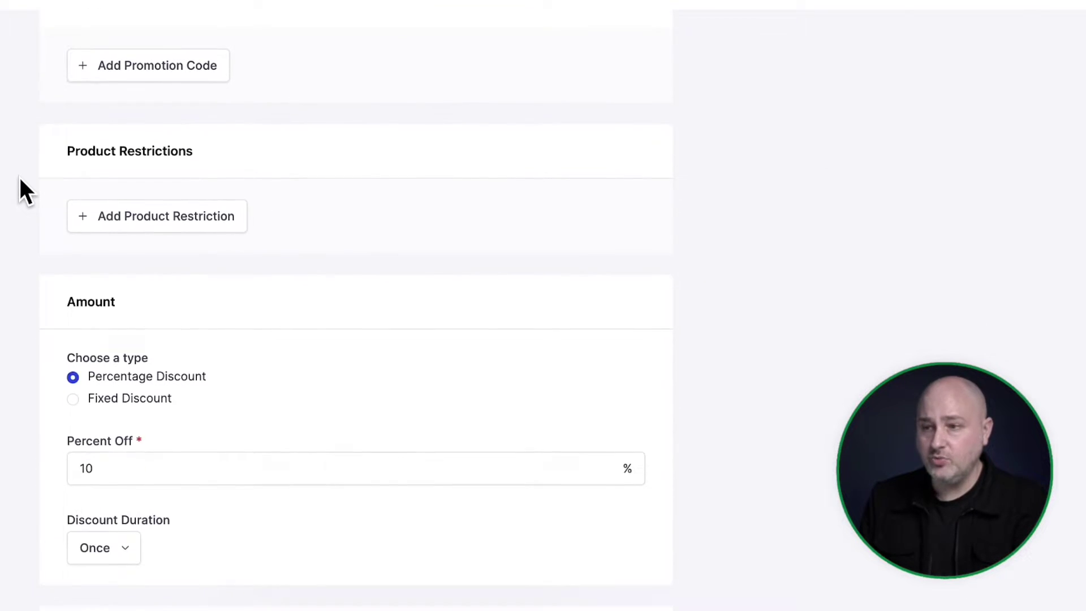
scroll(21, 181, "down", 4)
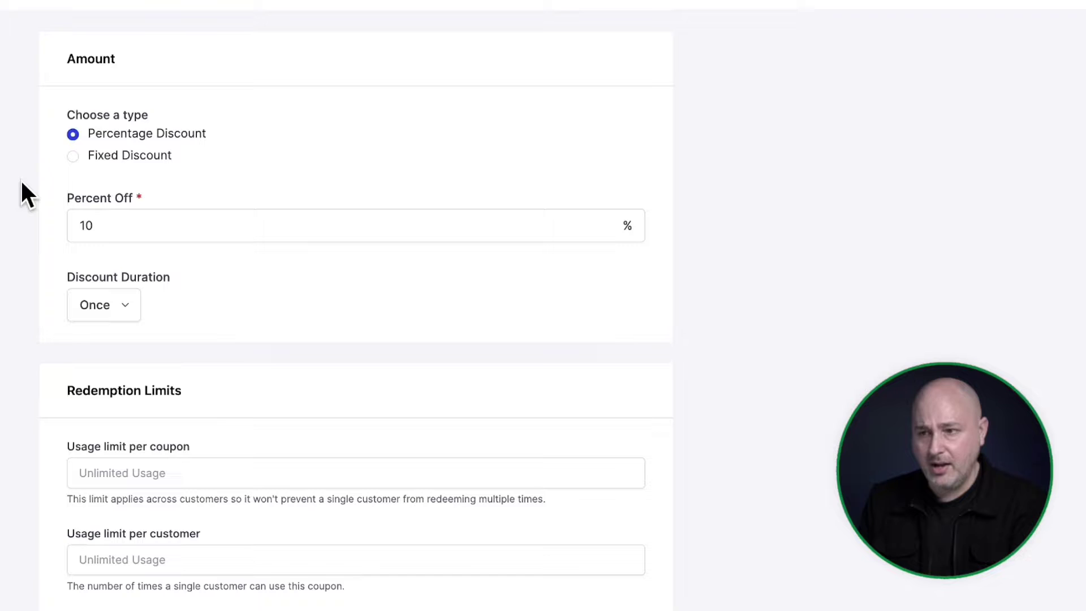
left_click(134, 314)
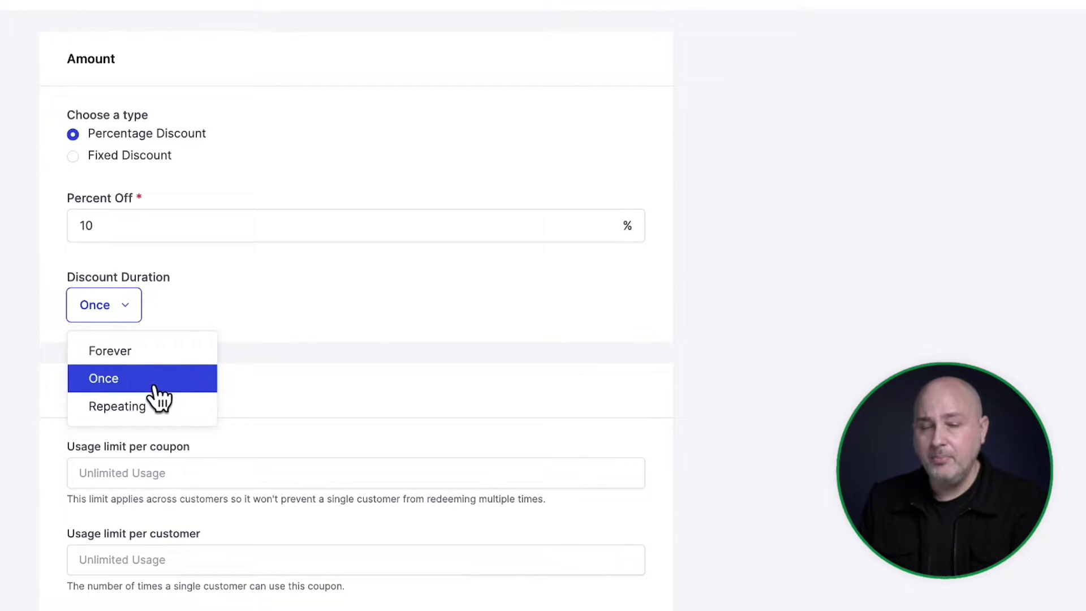
left_click(2, 277)
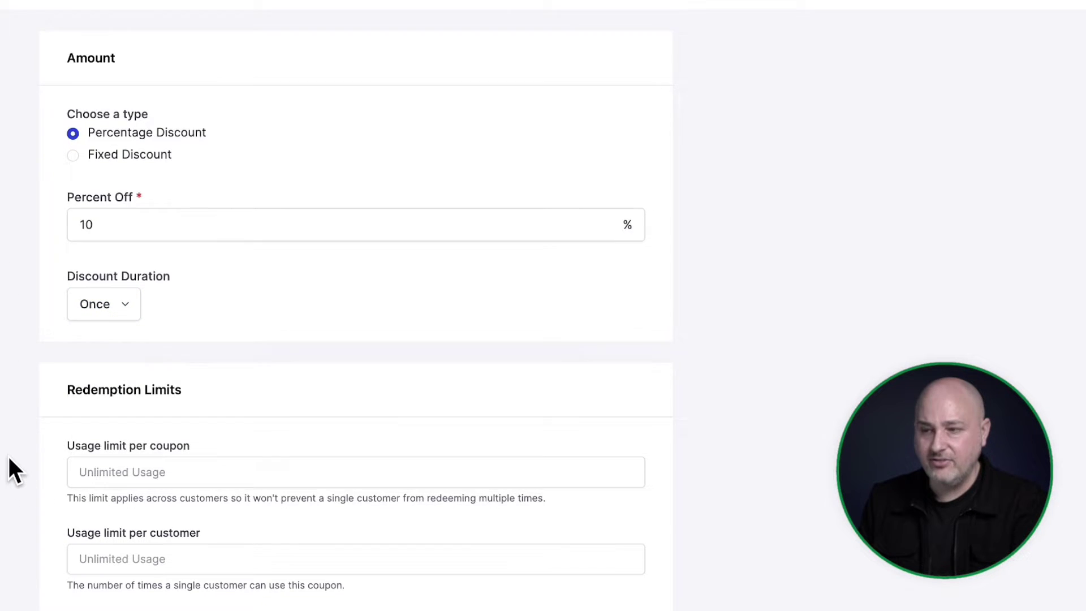
scroll(9, 460, "down", 1)
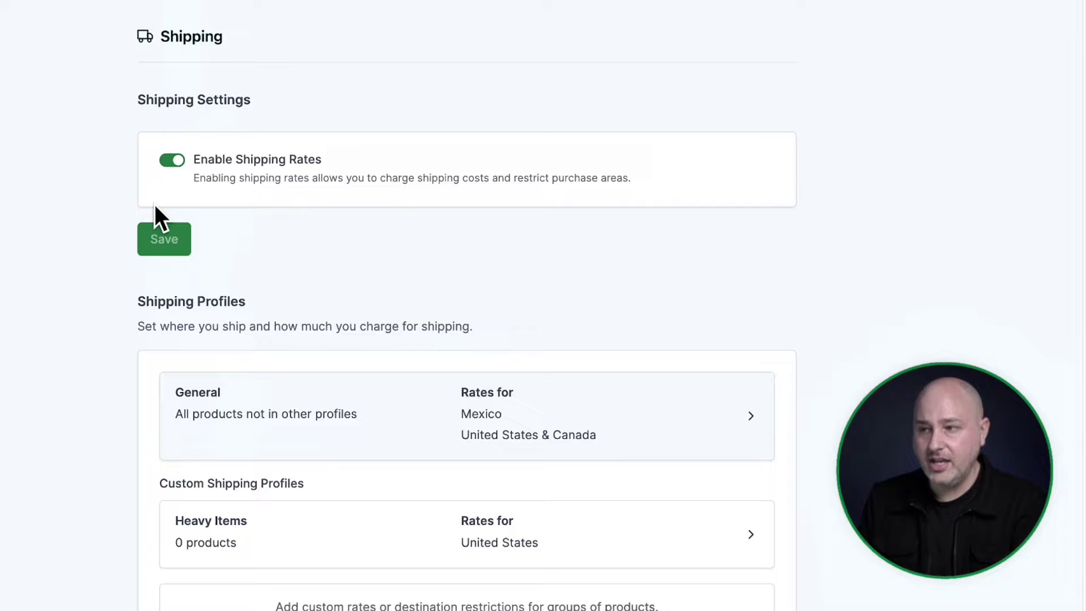
- Open the General shipping profile and scroll through its zones and rates
scroll(99, 254, "down", 3)
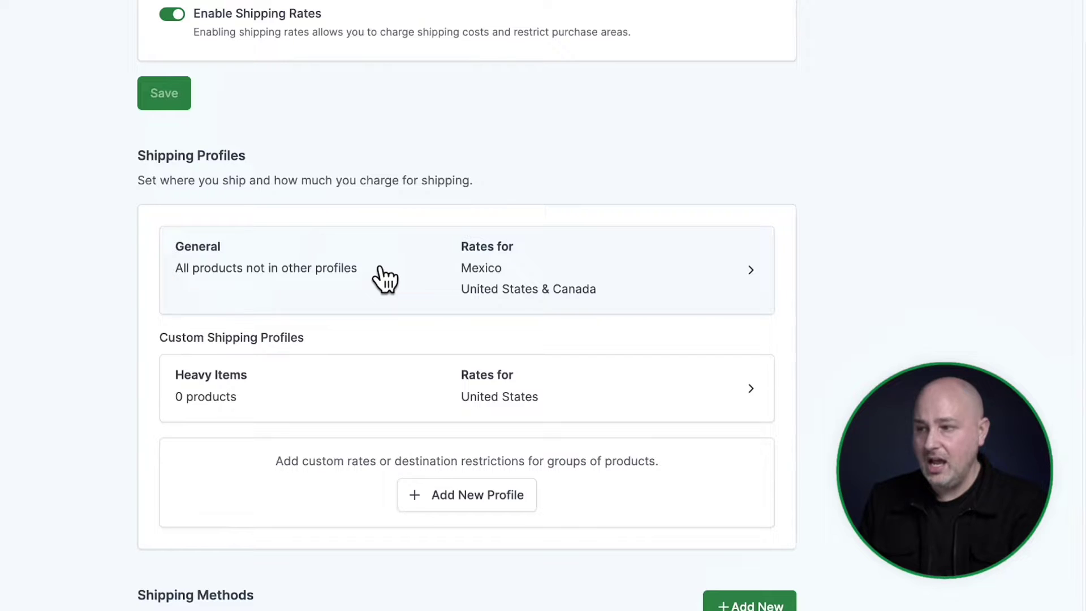
left_click(459, 263)
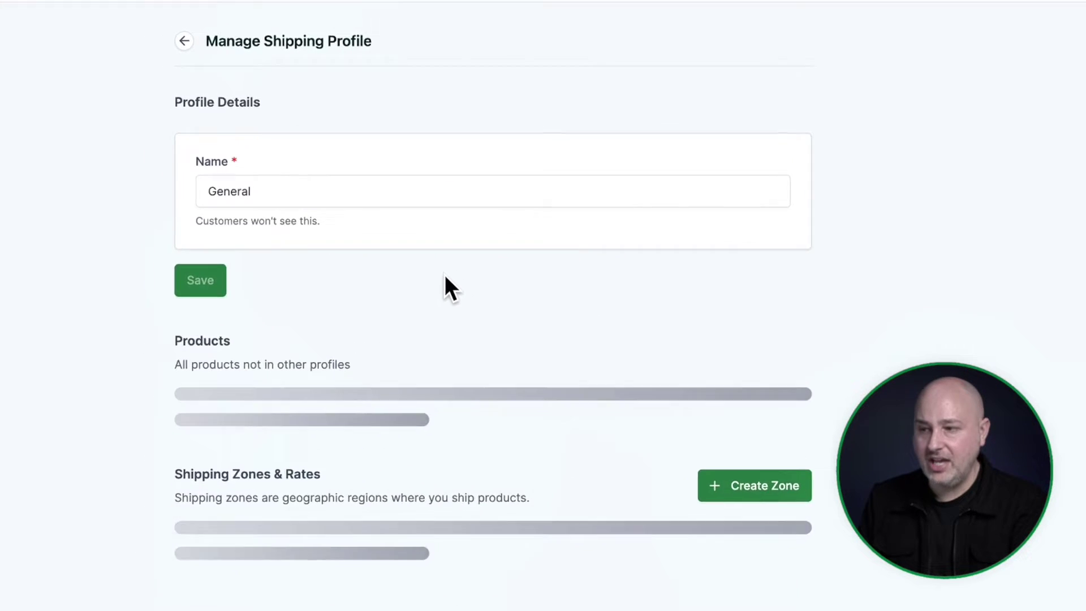
scroll(563, 261, "down", 10)
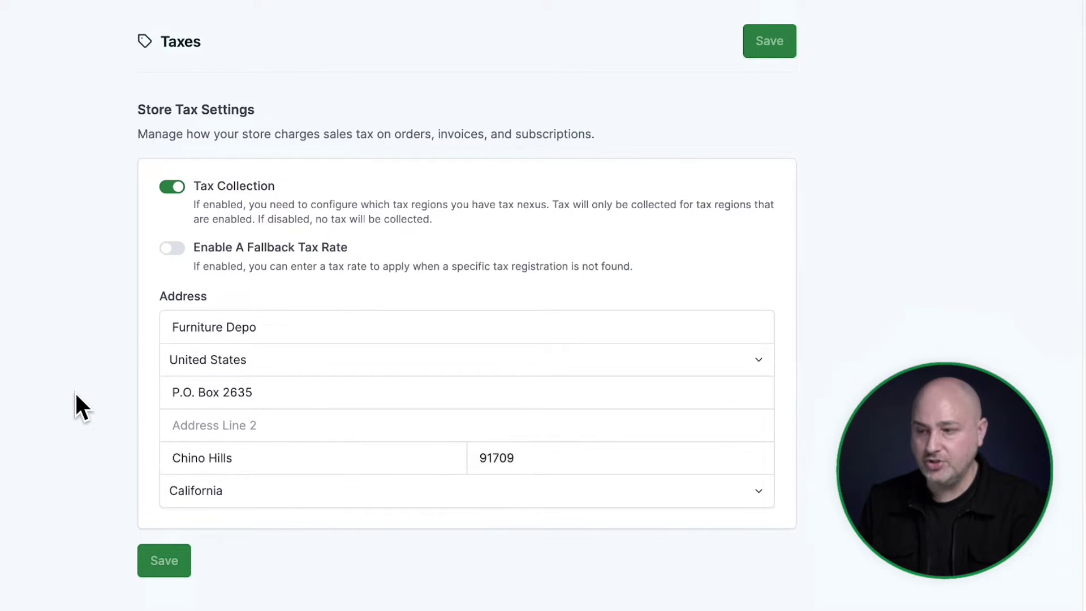
scroll(78, 405, "down", 3)
scroll(77, 391, "down", 5)
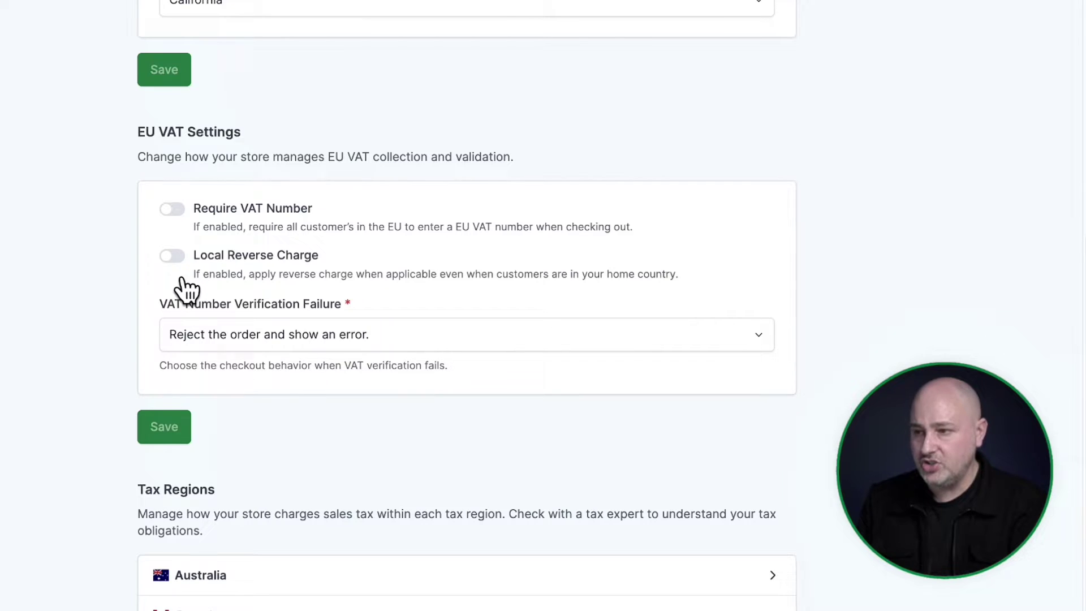
scroll(113, 274, "down", 1)
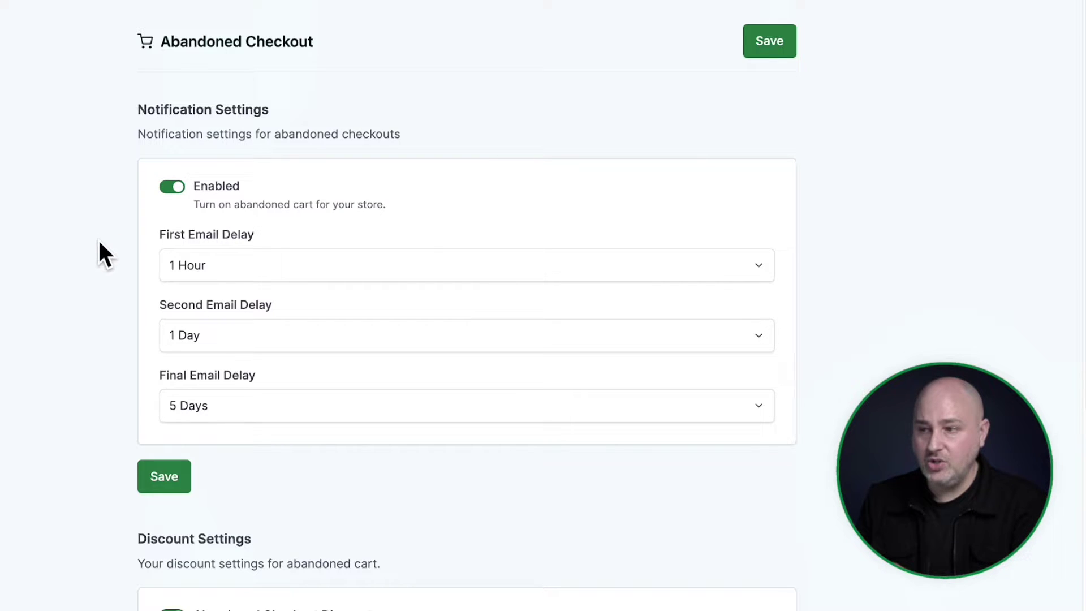
- Scroll through the abandoned checkout reminder delays, 15% recovery discount and GDPR options
scroll(102, 242, "down", 6)
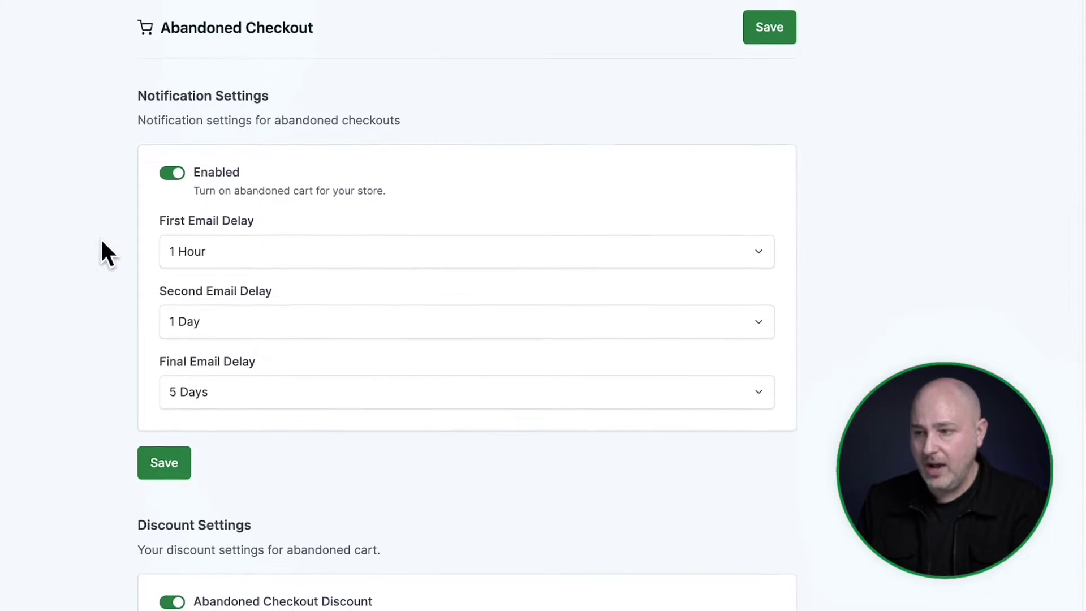
scroll(102, 241, "down", 2)
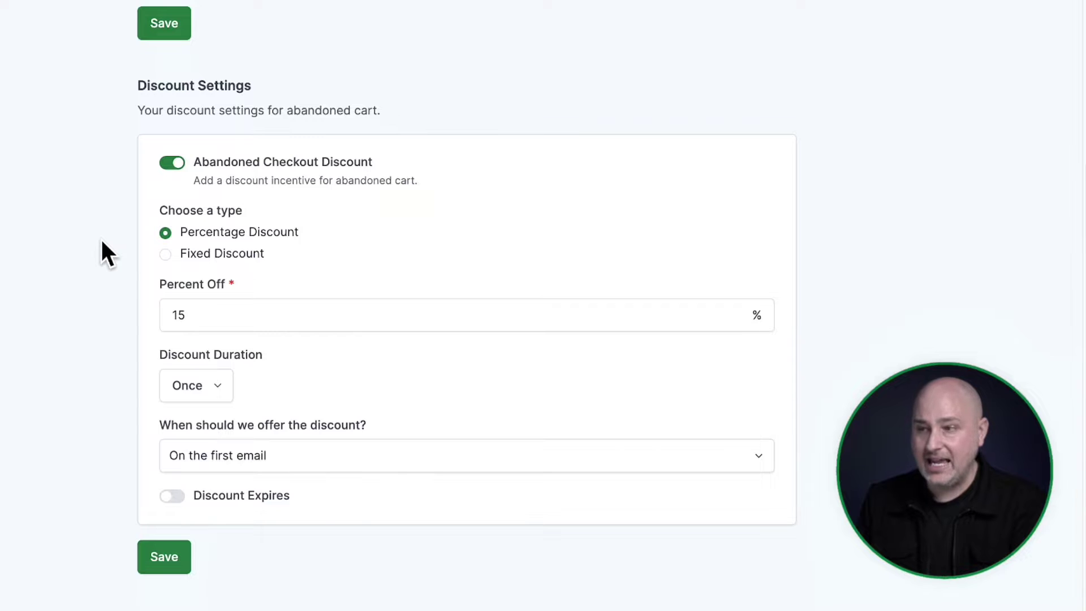
scroll(102, 241, "down", 5)
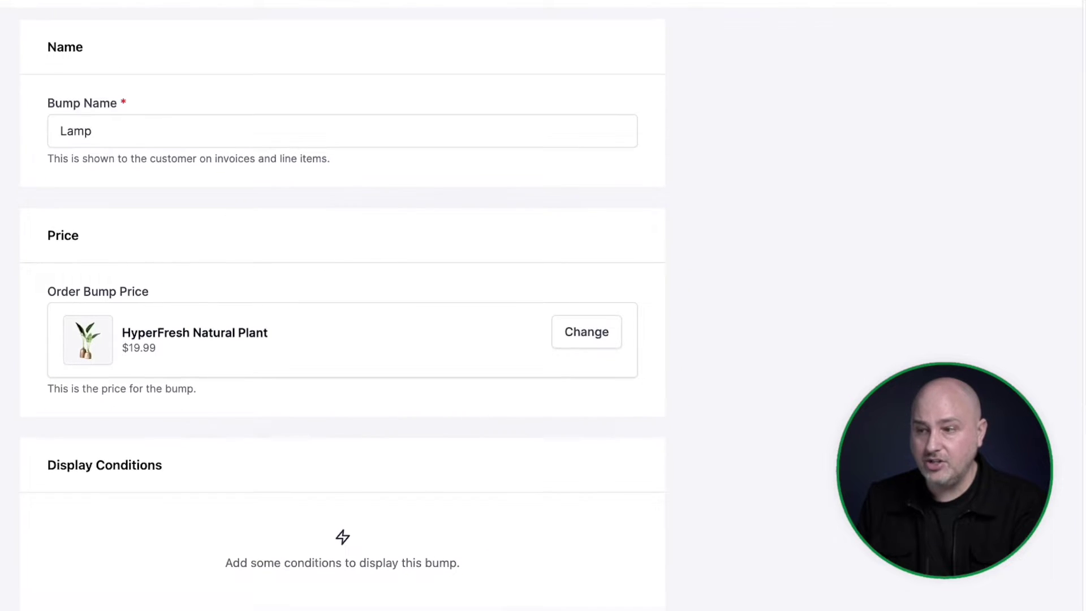
- Scroll through the Lamp bump's Price, Display Conditions, Discount and description fields
scroll(40, 198, "down", 5)
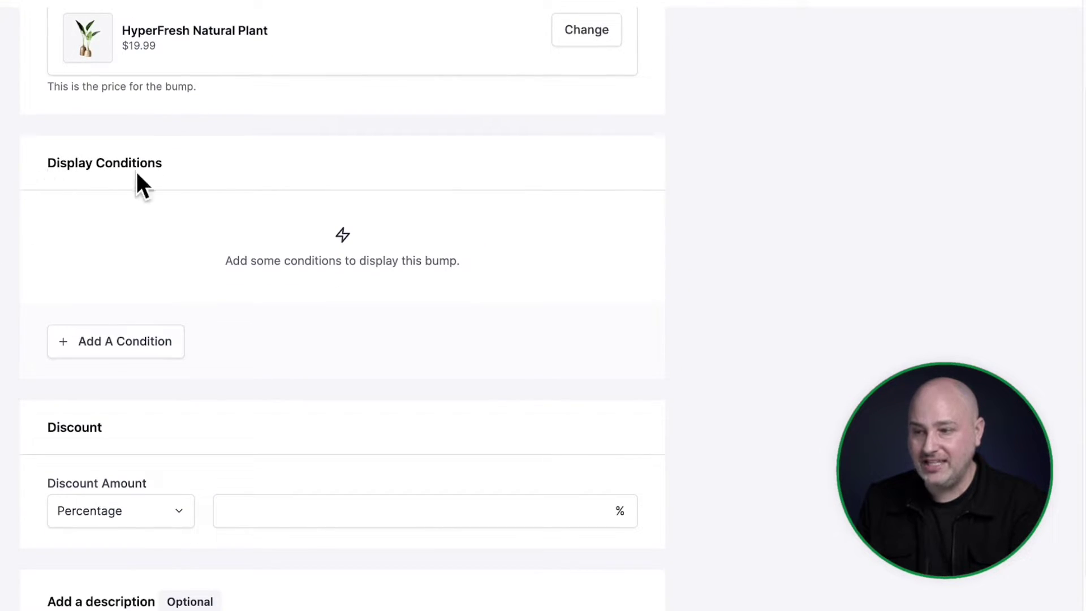
scroll(28, 209, "down", 5)
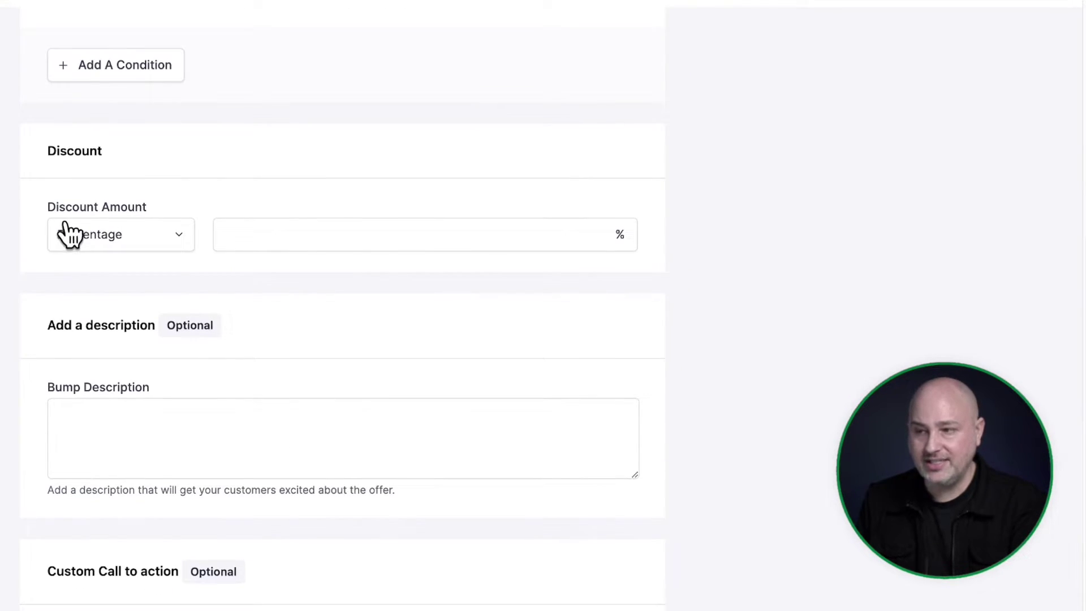
scroll(342, 306, "down", 3)
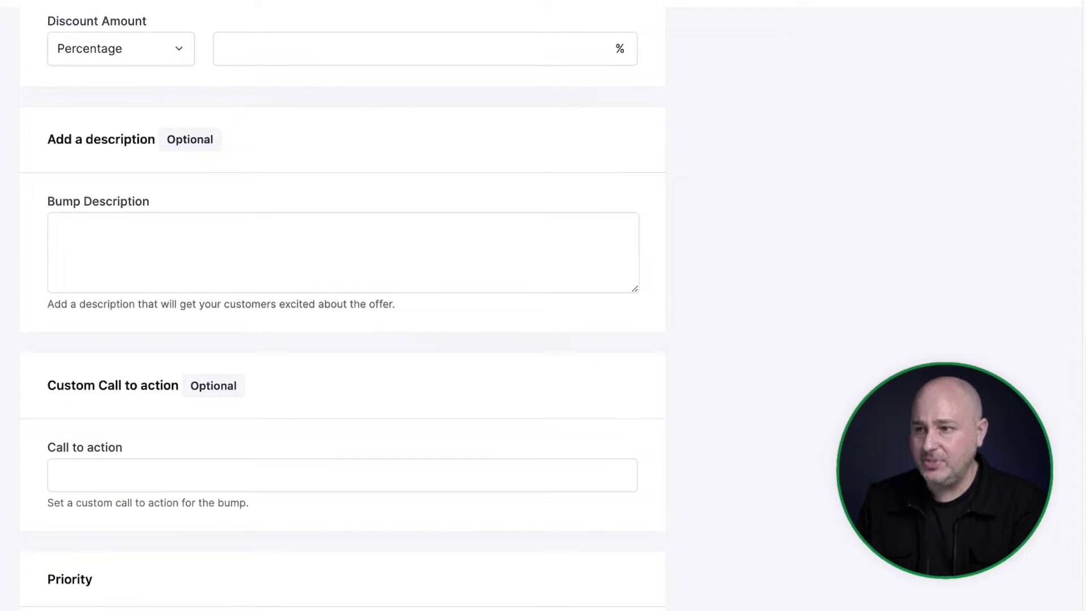
scroll(342, 305, "up", 14)
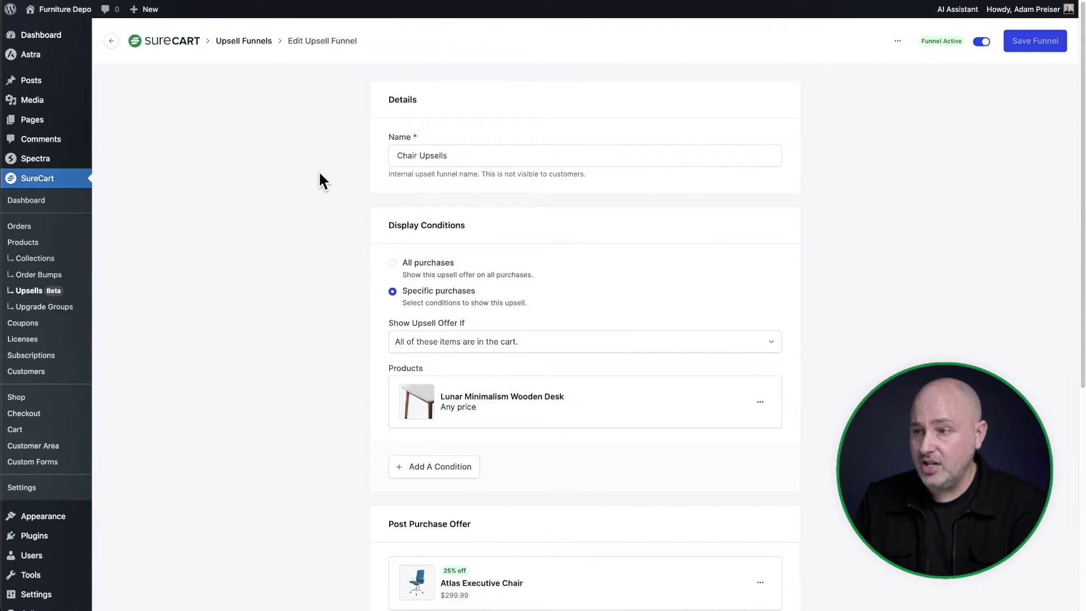
- Scroll the Chair Upsells funnel to its desk condition and chair-then-lamp post-purchase offers
scroll(318, 170, "down", 2)
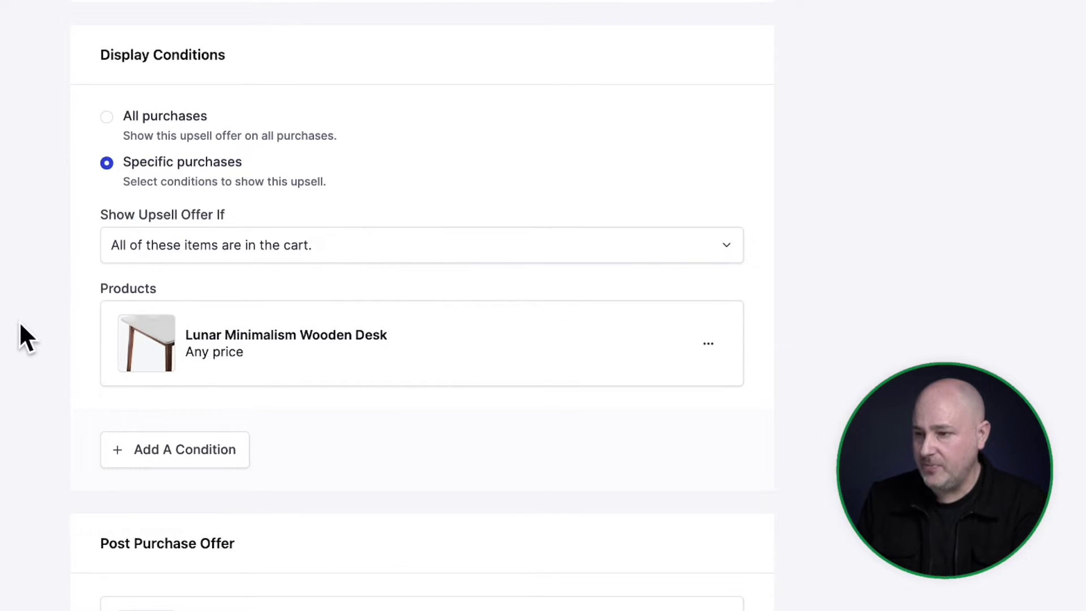
scroll(60, 299, "down", 7)
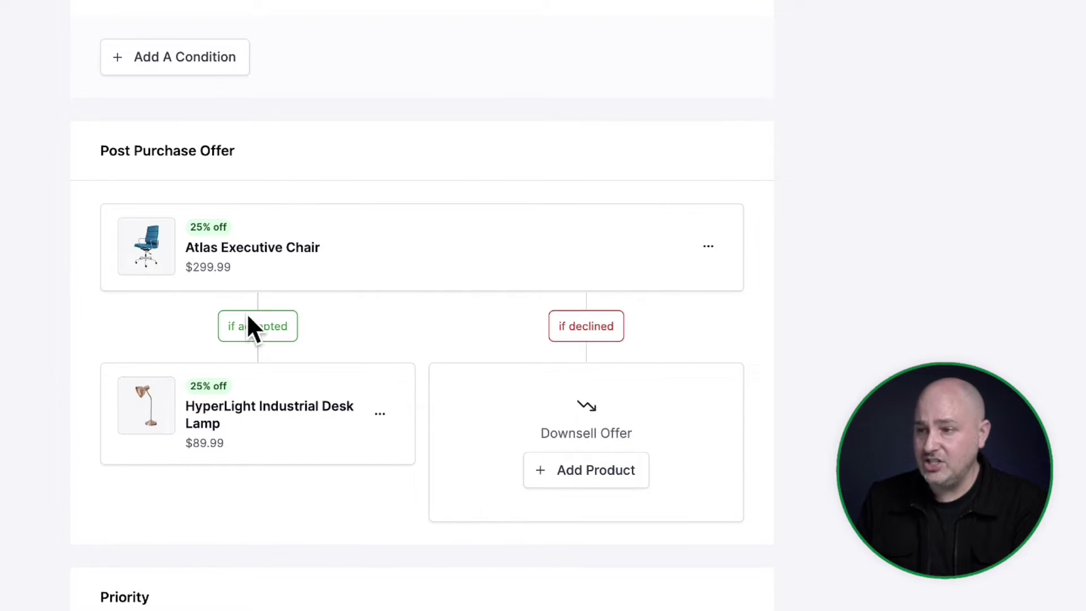
left_click(708, 246)
left_click(685, 295)
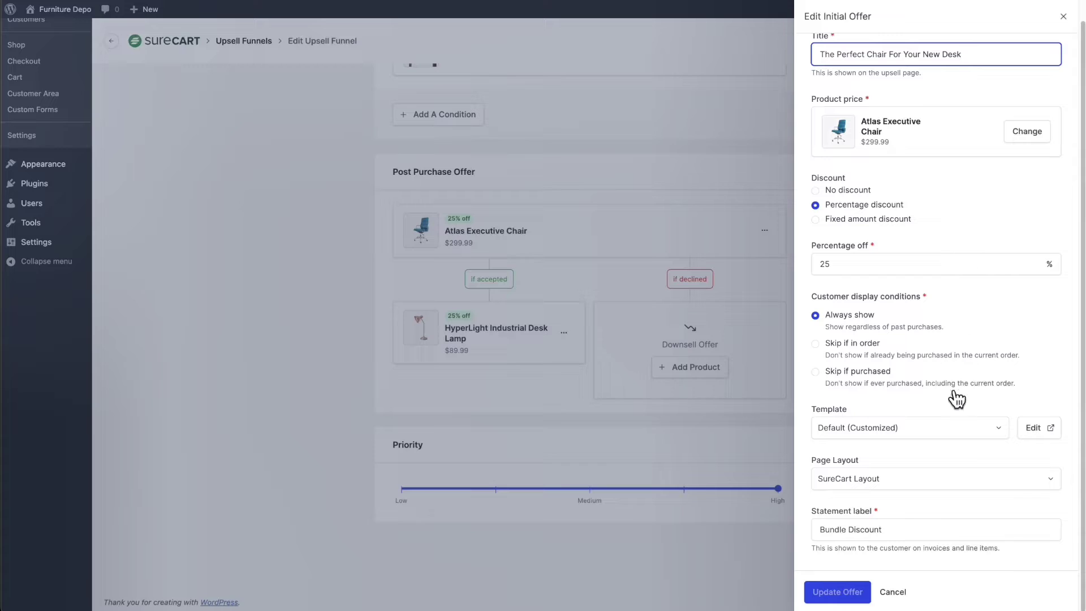
scroll(953, 390, "up", 1)
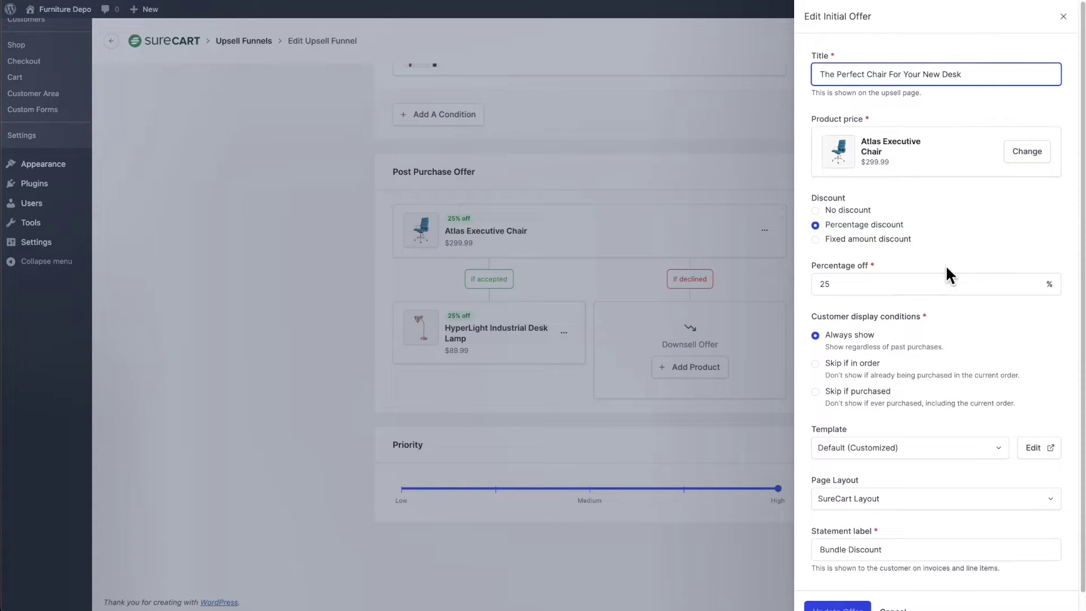
left_click(617, 164)
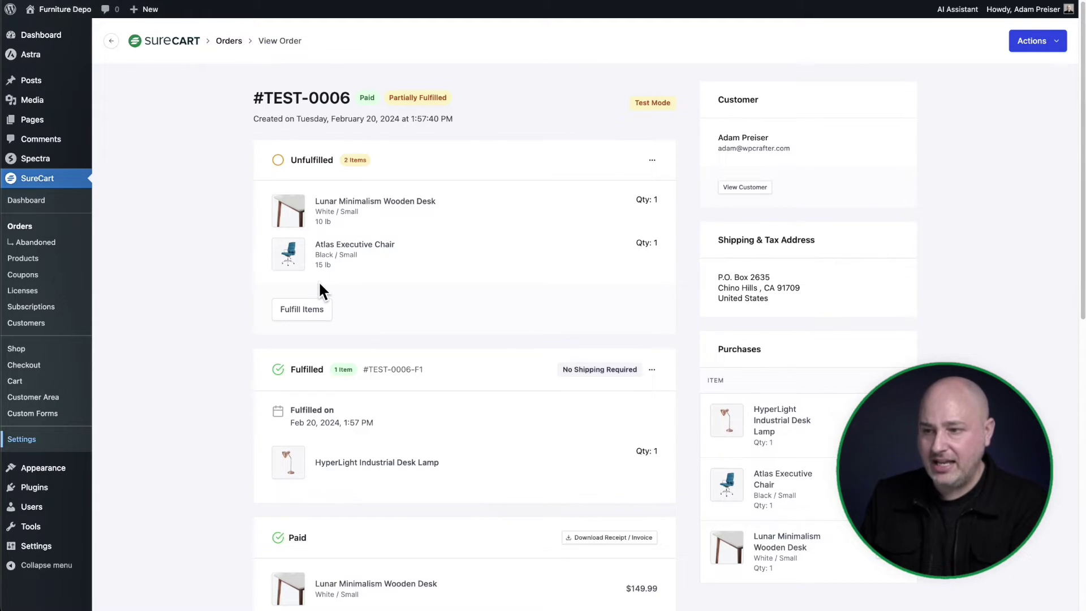
- Start fulfilling the unfulfilled desk and chair, selecting the Tracking number and Tracking Link fields
left_click(303, 310)
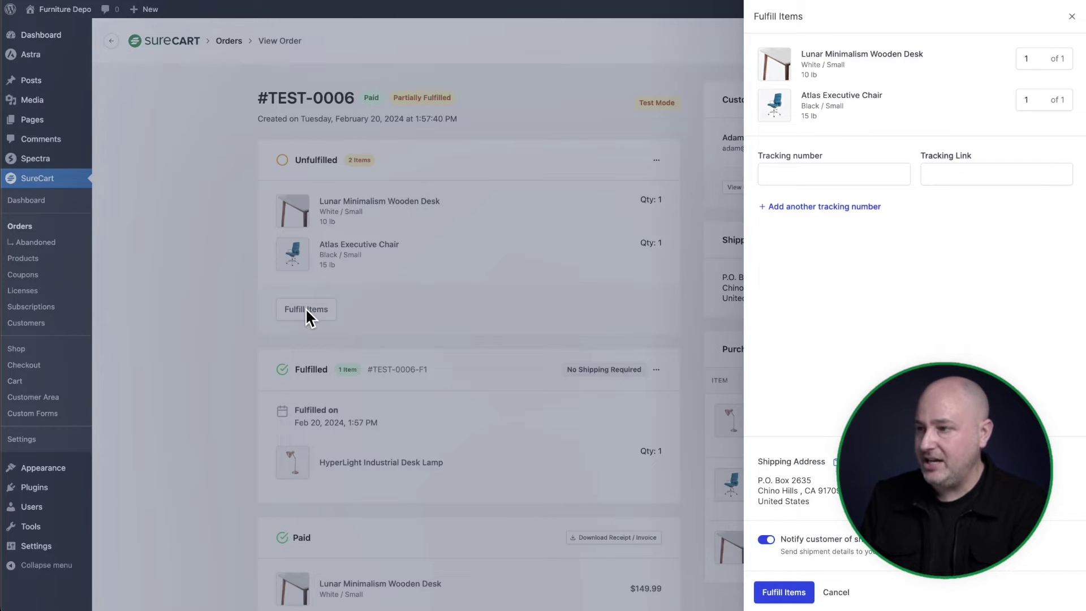
left_click(803, 167)
left_click(926, 171)
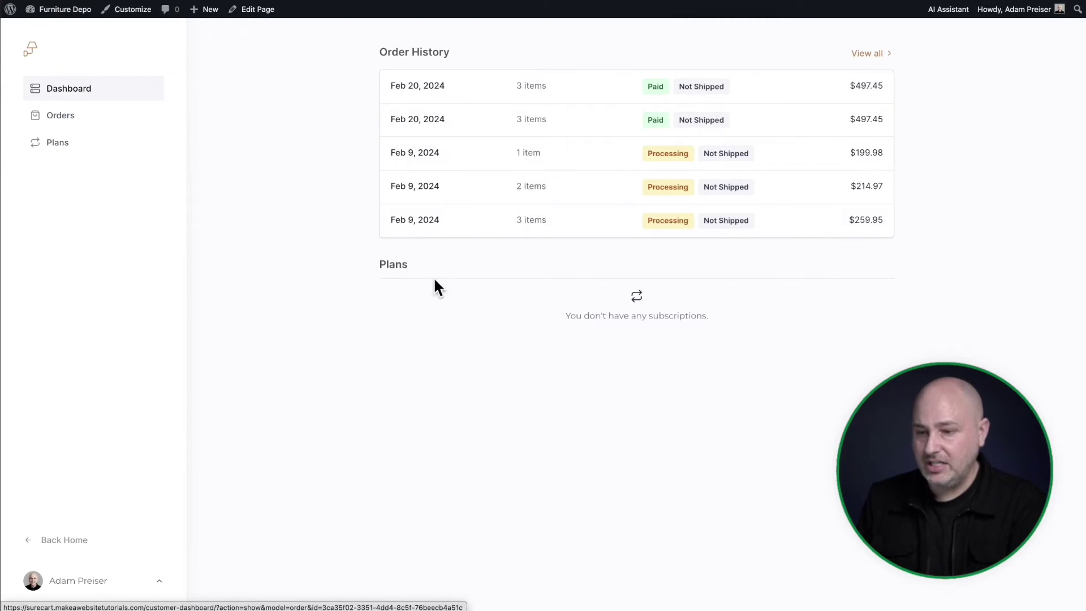
- Open the customer's account menu from the profile button at the bottom of the dashboard sidebar
left_click(160, 589)
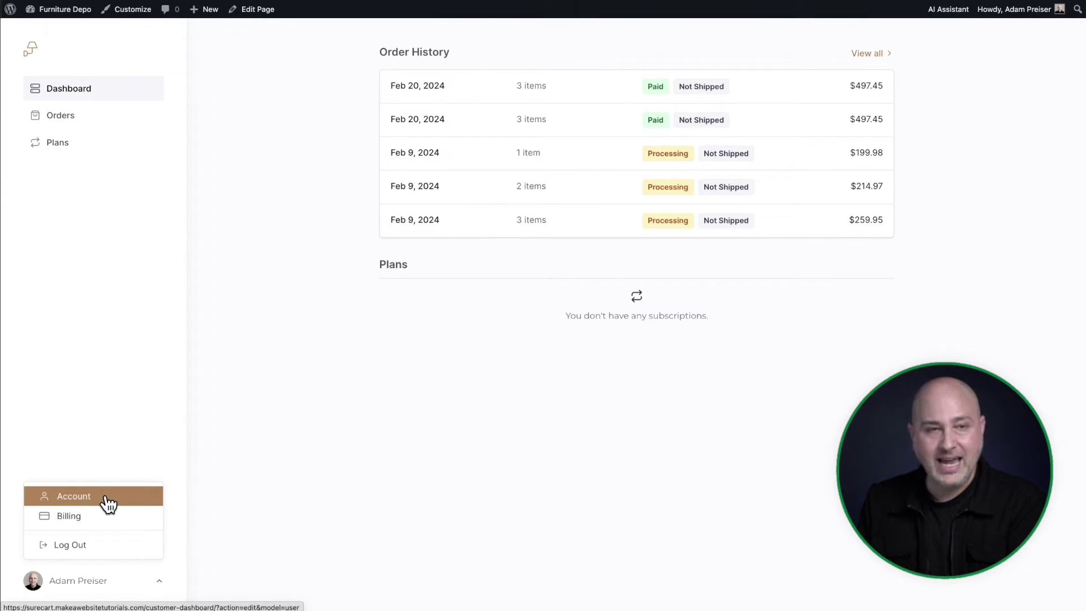